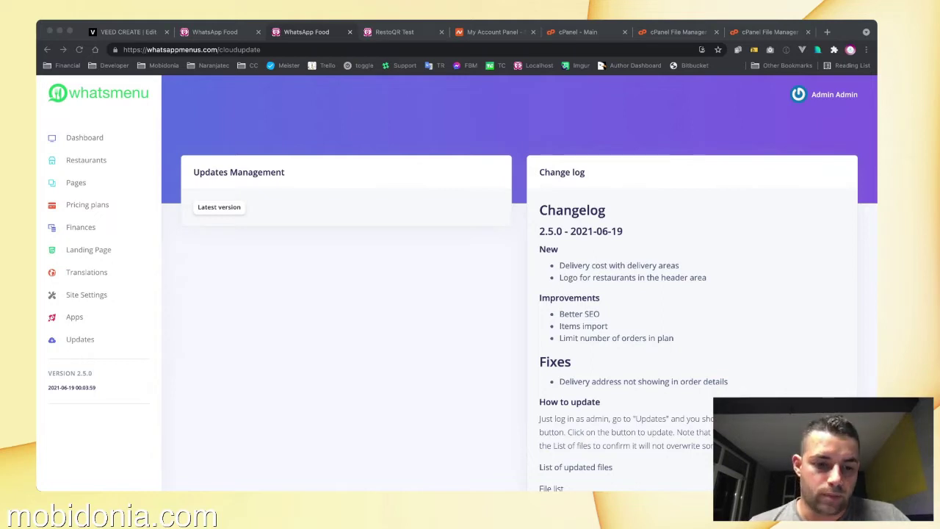
- Open the Pro pricing plan for editing and highlight its orders limit per plan period of 0
{"action": "key", "text": "super+Tab"}
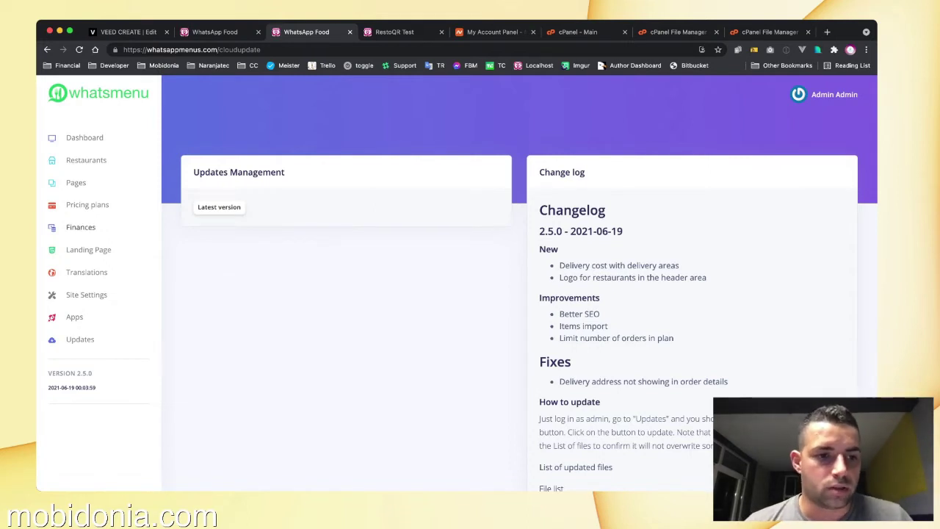
{"action": "left_click", "coordinate": [88, 205]}
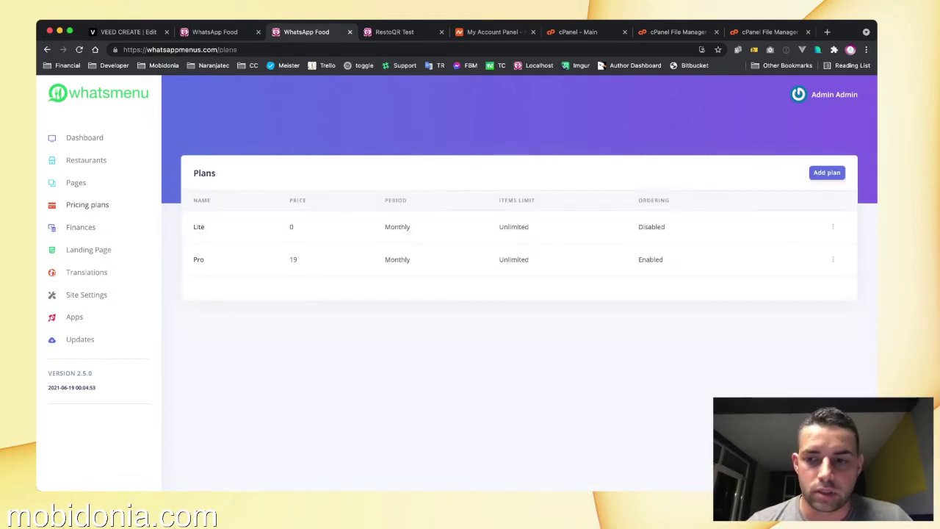
{"action": "left_click", "coordinate": [833, 260]}
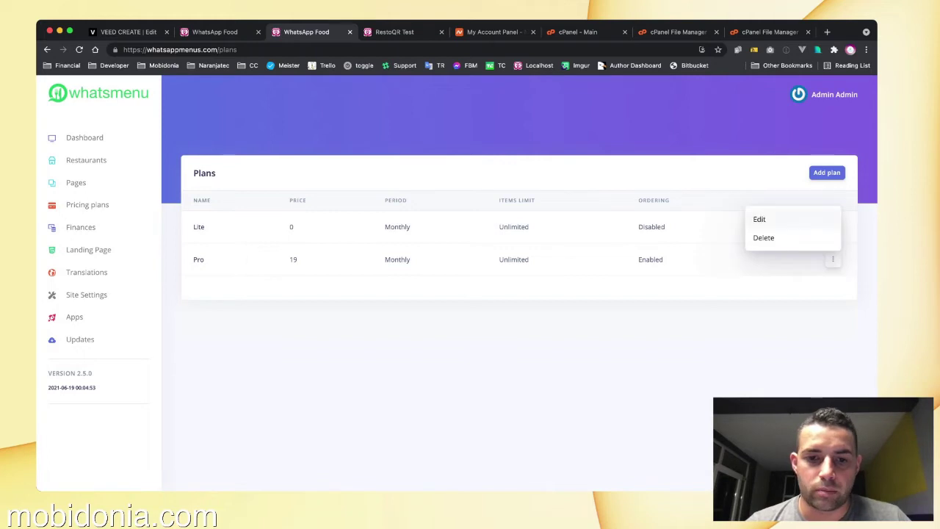
{"action": "left_click", "coordinate": [759, 219]}
{"action": "scroll", "coordinate": [514, 294], "scroll_direction": "down", "scroll_amount": 5}
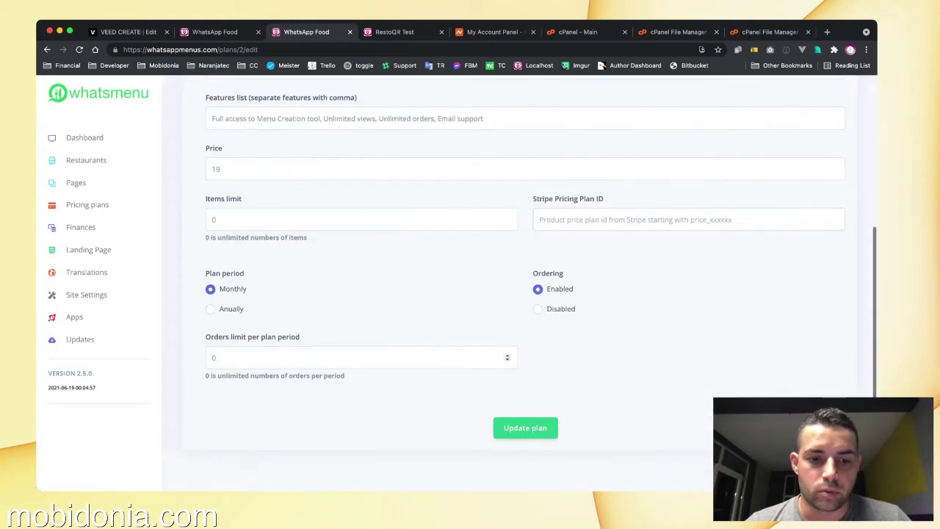
{"action": "left_click_drag", "start_coordinate": [206, 337], "coordinate": [276, 336]}
{"action": "left_click", "coordinate": [276, 336]}
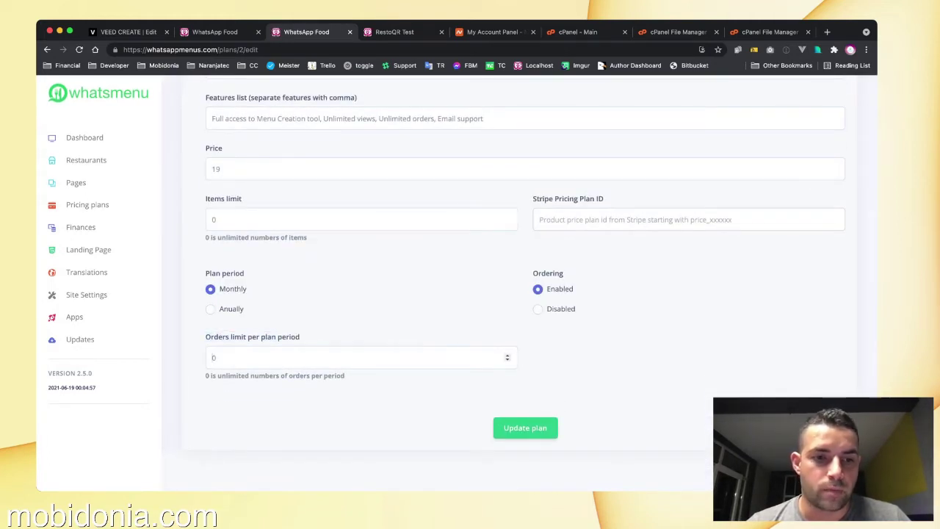
{"action": "scroll", "coordinate": [514, 293], "scroll_direction": "up", "scroll_amount": 5}
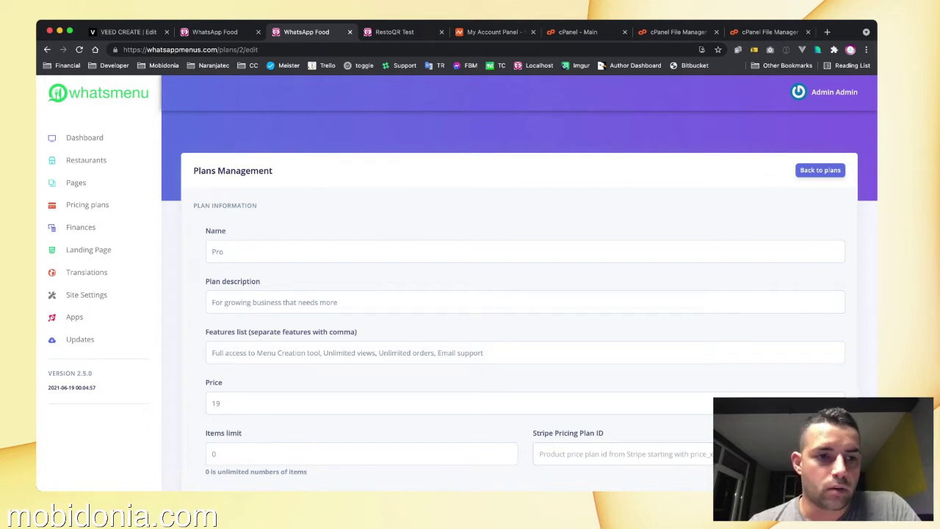
- Log in as the Leuka Pizza restaurant from page 2 of the restaurants list
{"action": "left_click", "coordinate": [85, 160]}
{"action": "scroll", "coordinate": [513, 286], "scroll_direction": "down", "scroll_amount": 5}
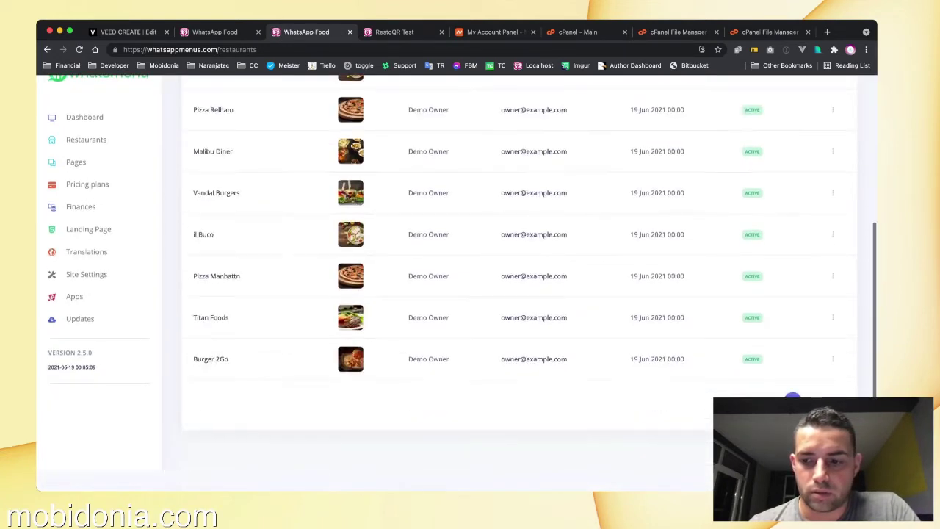
{"action": "left_click", "coordinate": [807, 422]}
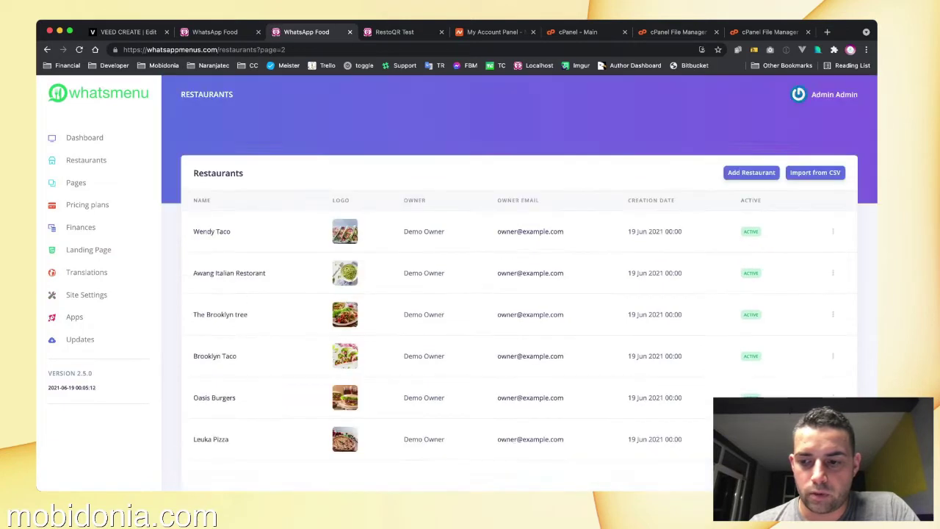
{"action": "left_click", "coordinate": [832, 379]}
{"action": "left_click", "coordinate": [766, 320]}
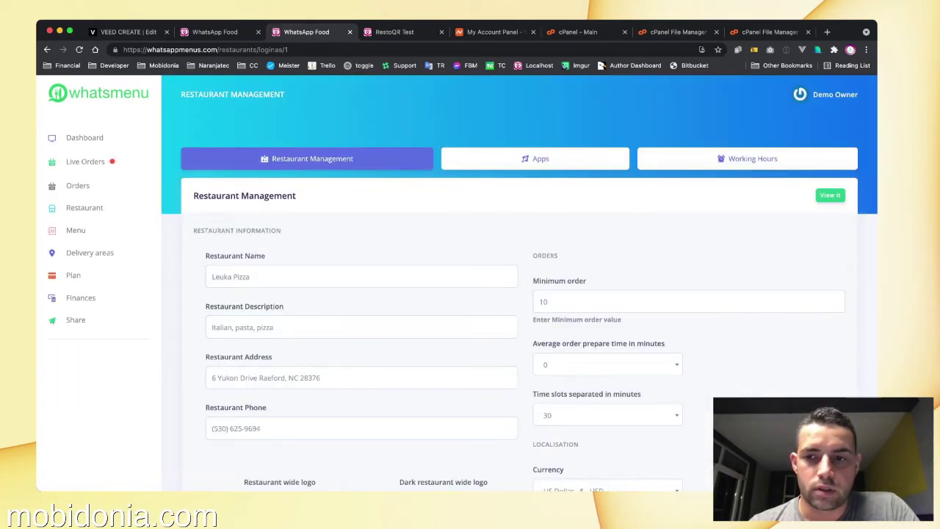
- Review the Restaurant wide logo field, then view Leuka Pizza's public menu in a new tab
{"action": "scroll", "coordinate": [514, 286], "scroll_direction": "down", "scroll_amount": 3}
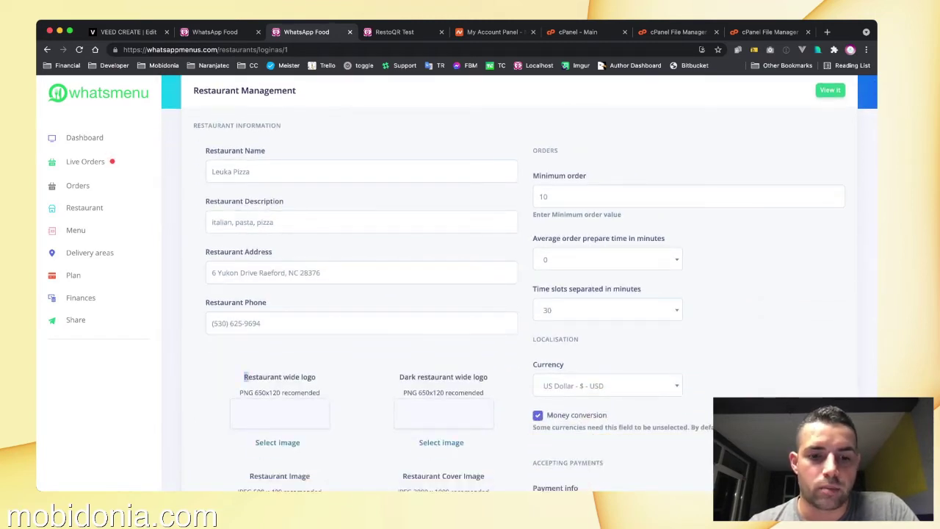
{"action": "left_click_drag", "start_coordinate": [244, 376], "coordinate": [315, 377]}
{"action": "scroll", "coordinate": [513, 287], "scroll_direction": "up", "scroll_amount": 3}
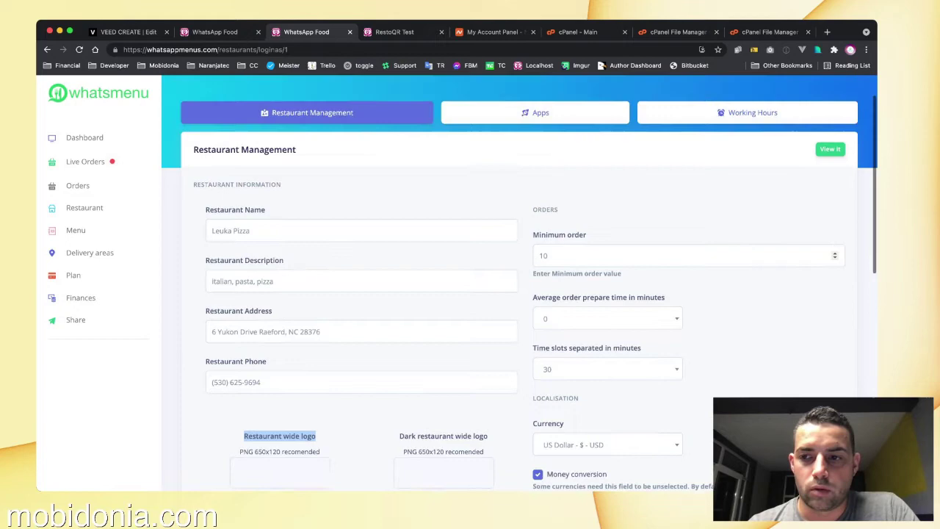
{"action": "left_click", "coordinate": [830, 182]}
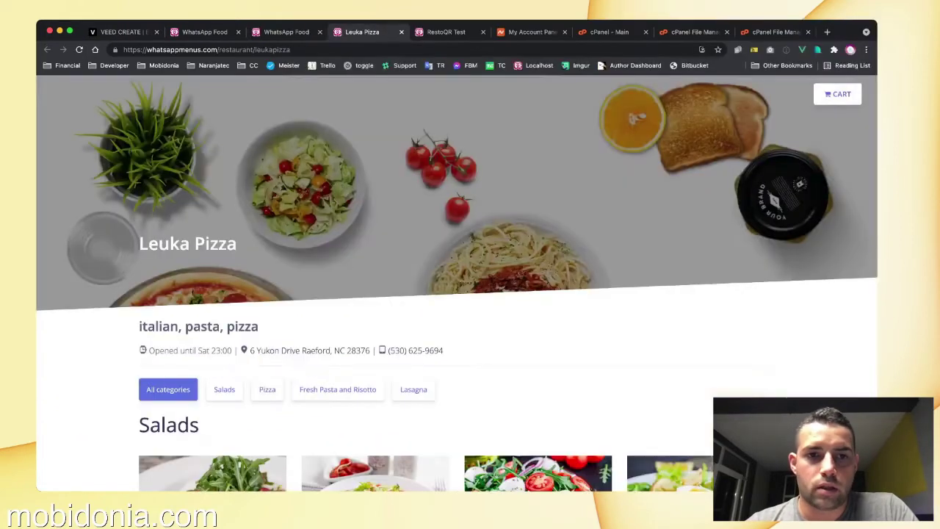
- Back in the admin tab, start a new delivery area alongside Nearby (10) and Faraway (15)
{"action": "key", "text": "ctrl+shift+Tab"}
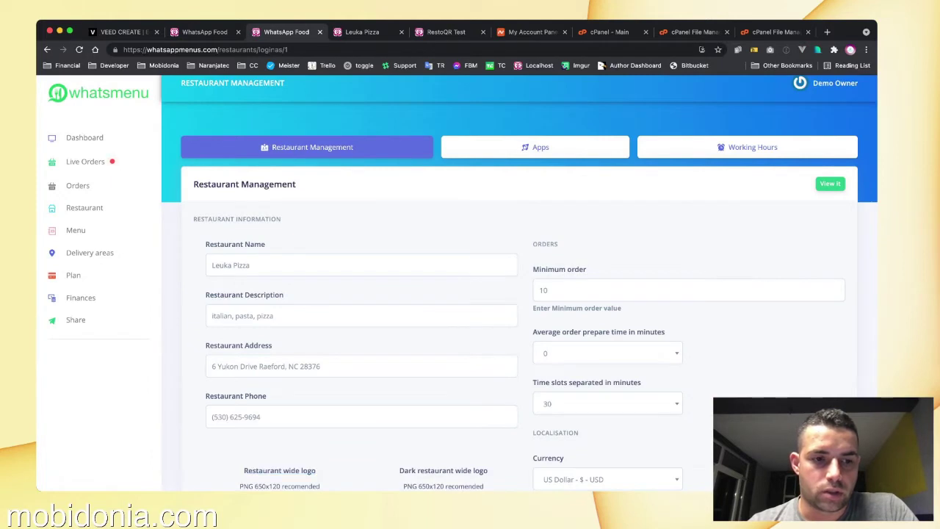
{"action": "left_click", "coordinate": [90, 253]}
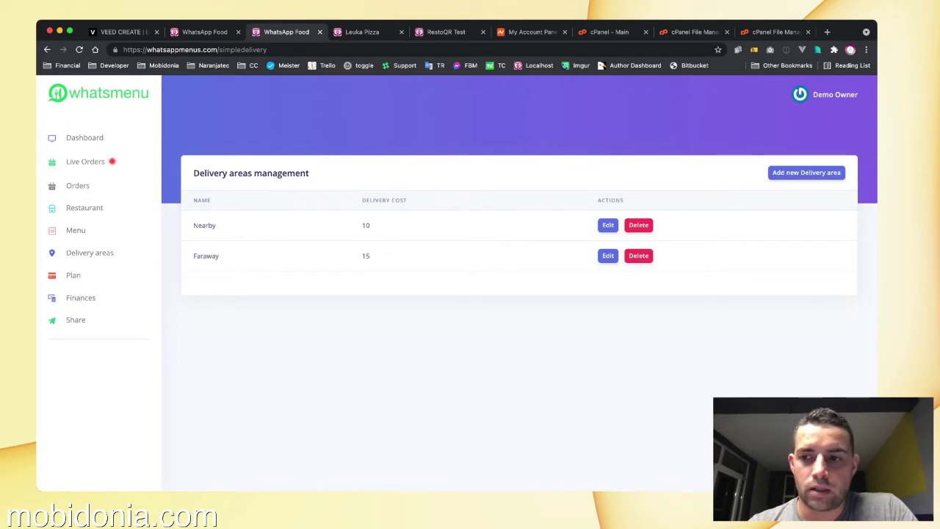
{"action": "left_click", "coordinate": [805, 173]}
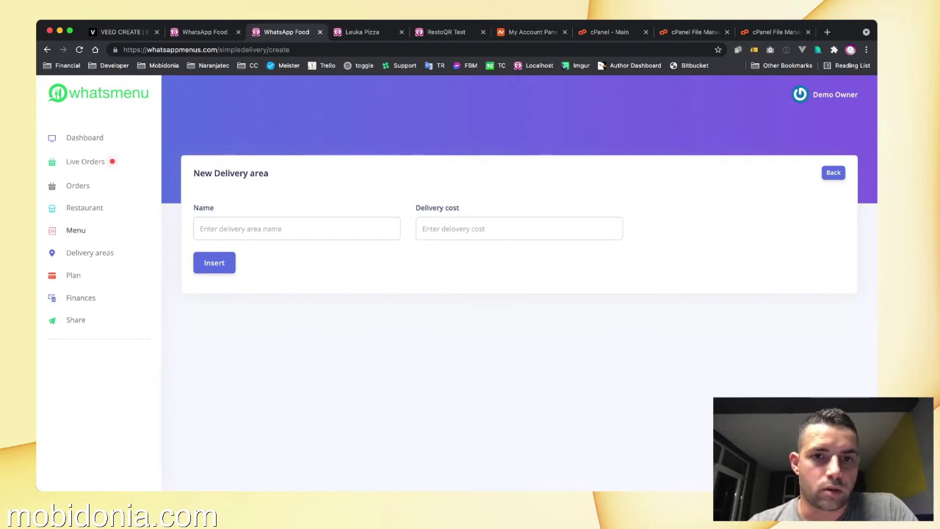
- Add a Caprese Salad with Extra cheese to the Leuka Pizza cart
{"action": "left_click", "coordinate": [362, 32]}
{"action": "scroll", "coordinate": [455, 294], "scroll_direction": "down", "scroll_amount": 3}
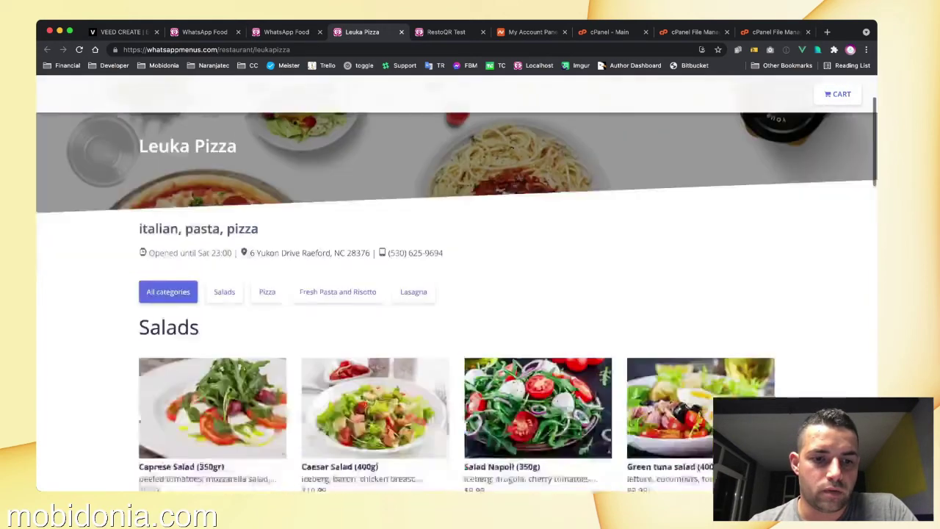
{"action": "scroll", "coordinate": [456, 294], "scroll_direction": "down", "scroll_amount": 1}
{"action": "left_click", "coordinate": [212, 358]}
{"action": "left_click", "coordinate": [469, 273]}
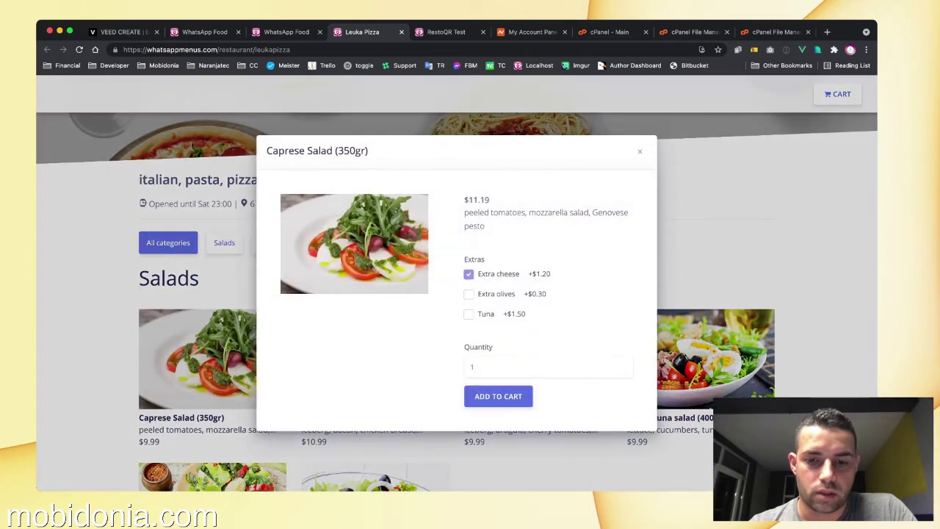
{"action": "left_click", "coordinate": [497, 396]}
- Check out with a delivery address, applying the $15.00 delivery fee for a $26.19 total
{"action": "left_click", "coordinate": [768, 274]}
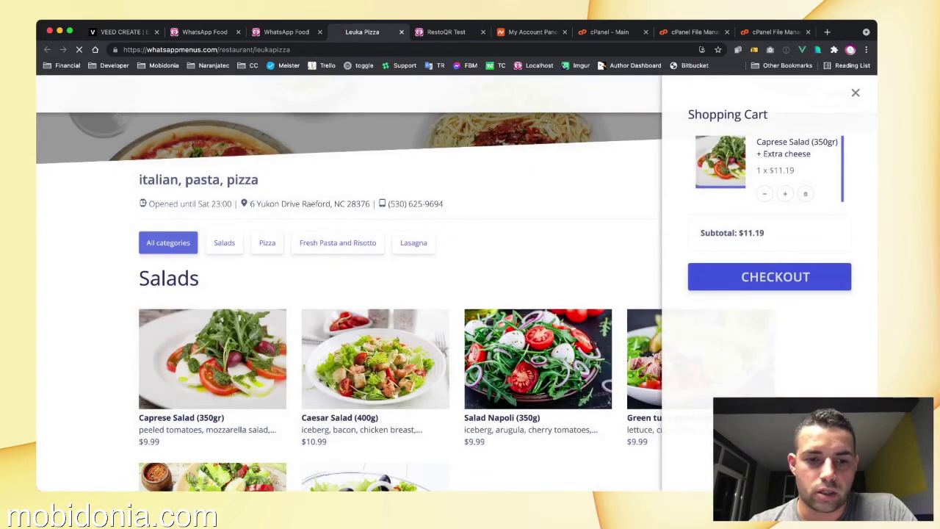
{"action": "scroll", "coordinate": [455, 293], "scroll_direction": "down", "scroll_amount": 3}
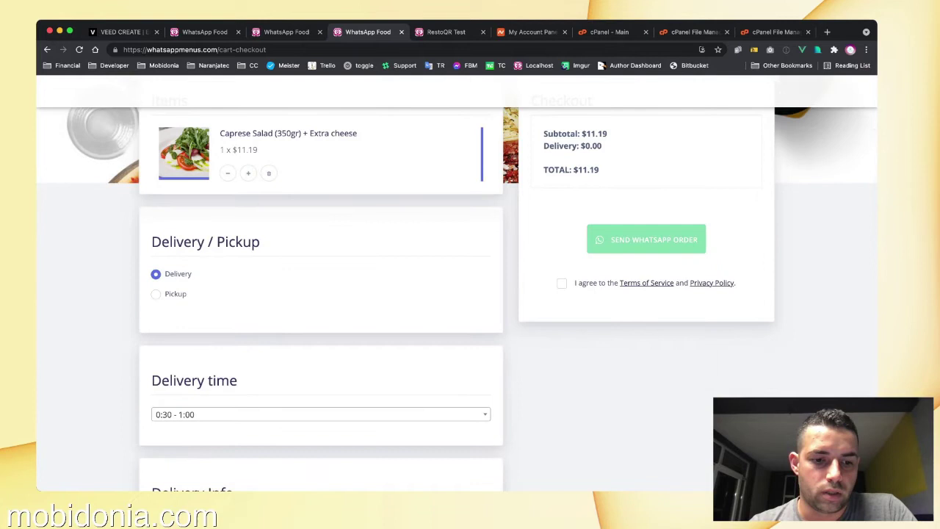
{"action": "scroll", "coordinate": [470, 293], "scroll_direction": "down", "scroll_amount": 2}
{"action": "scroll", "coordinate": [470, 293], "scroll_direction": "down", "scroll_amount": 1}
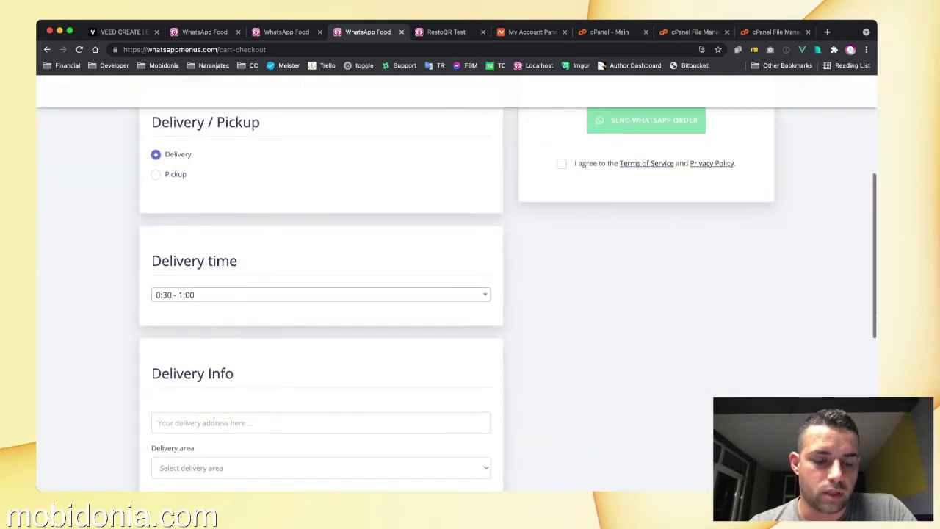
{"action": "scroll", "coordinate": [469, 294], "scroll_direction": "down", "scroll_amount": 2}
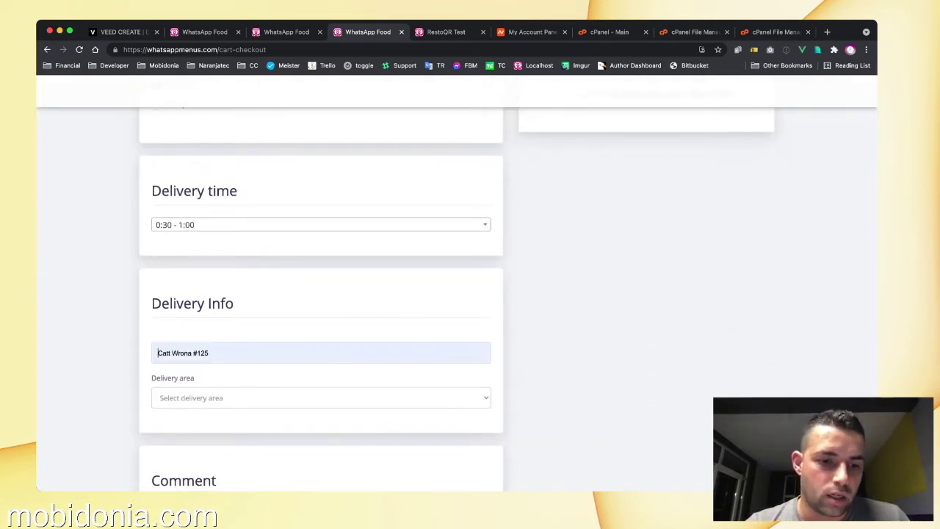
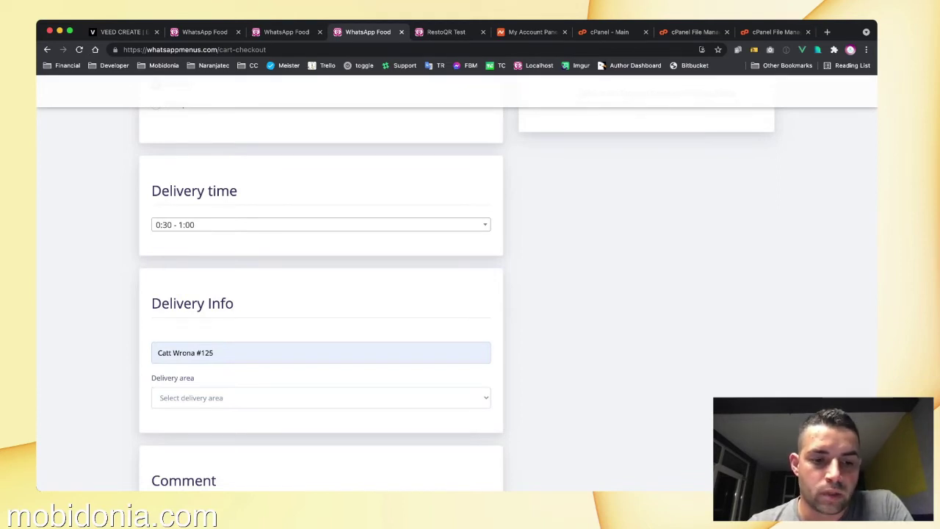
{"action": "scroll", "coordinate": [470, 293], "scroll_direction": "up", "scroll_amount": 1}
{"action": "scroll", "coordinate": [470, 294], "scroll_direction": "up", "scroll_amount": 3}
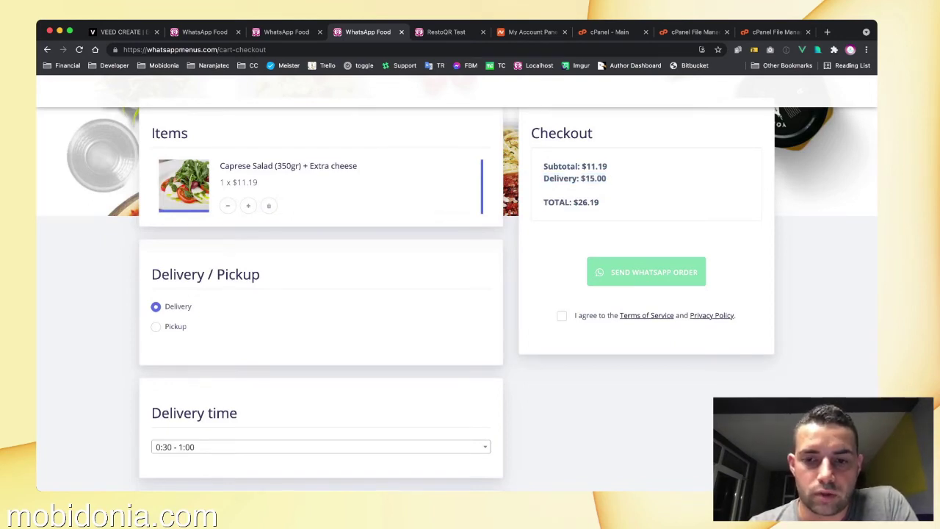
- Agree to the Terms of Service at checkout and return to Leuka Pizza's menu page
{"action": "left_click", "coordinate": [561, 315]}
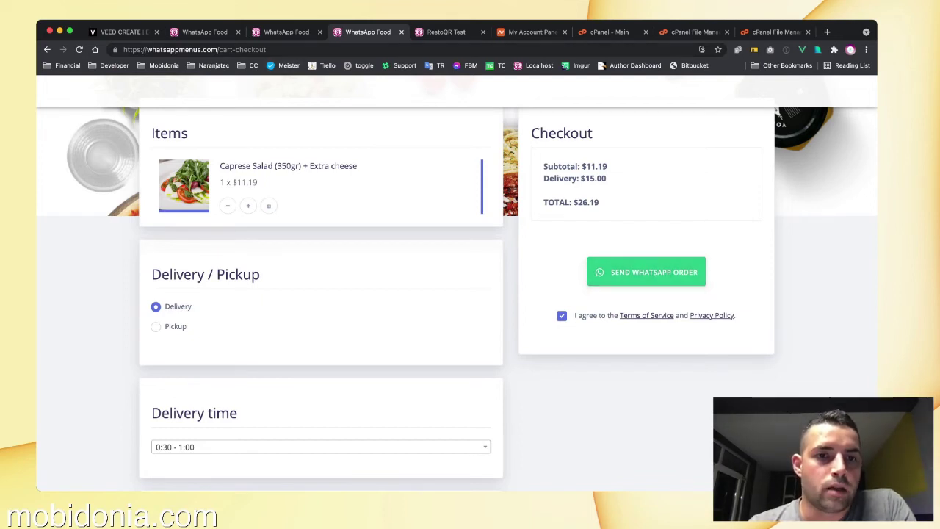
{"action": "scroll", "coordinate": [455, 279], "scroll_direction": "up", "scroll_amount": 3}
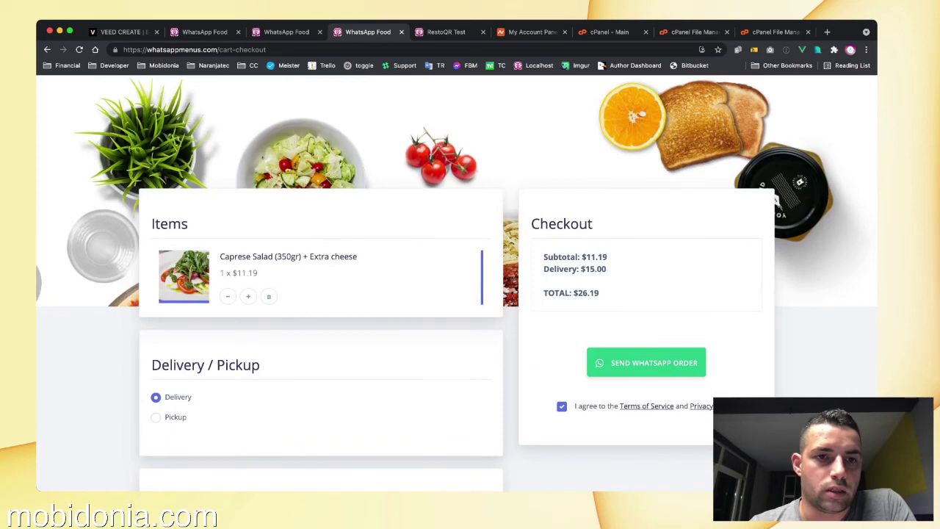
{"action": "scroll", "coordinate": [455, 293], "scroll_direction": "left", "scroll_amount": 5}
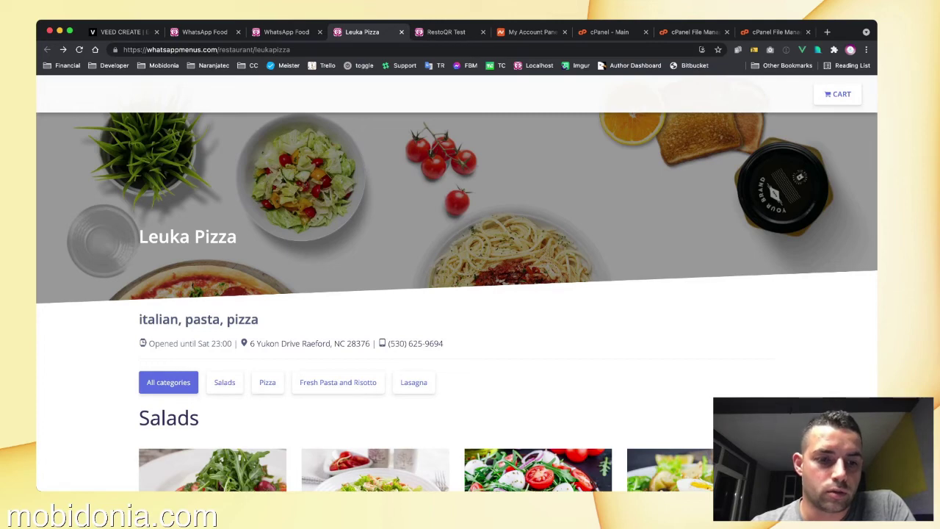
- Return to the admin tab showing the blank New Delivery area form
{"action": "scroll", "coordinate": [455, 286], "scroll_direction": "up", "scroll_amount": 1}
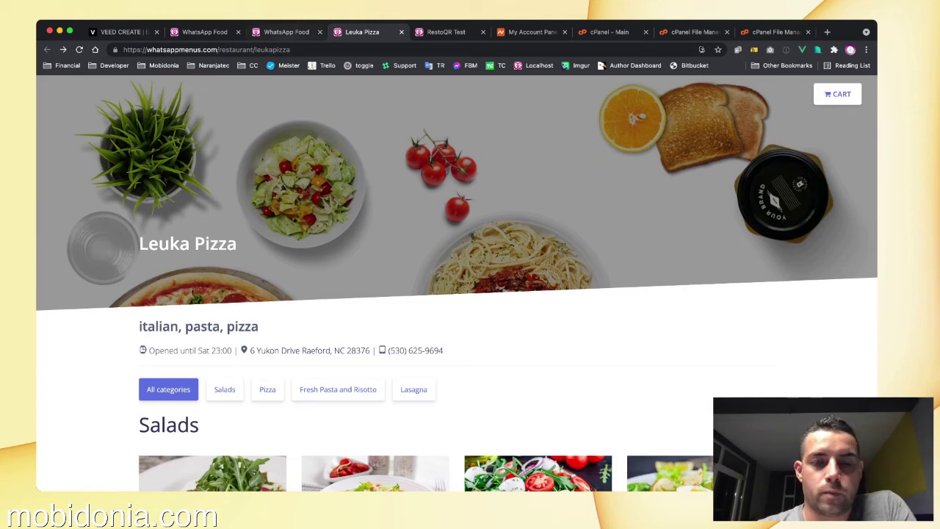
{"action": "key", "text": "ctrl+shift+Tab"}
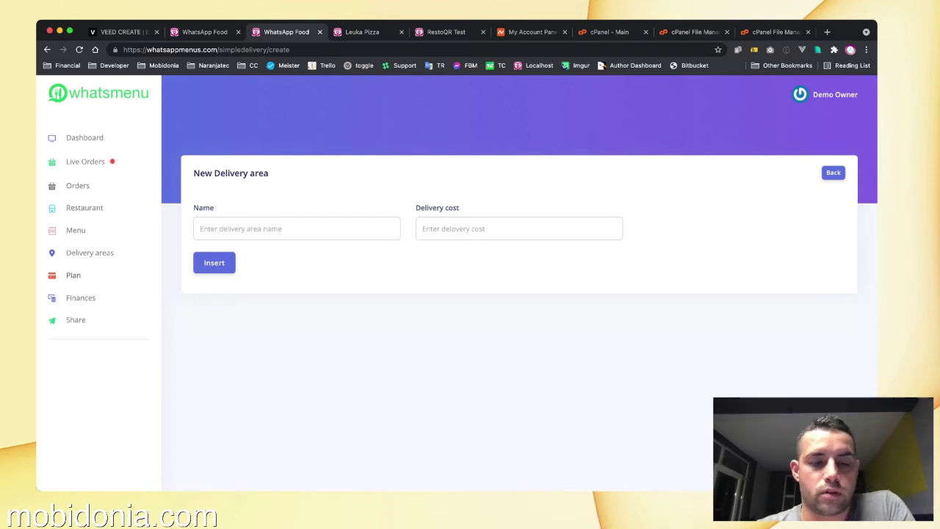
- View the Plan page confirming the Pro plan with unlimited orders and items, plus Lite/Pro cards
{"action": "left_click", "coordinate": [74, 275]}
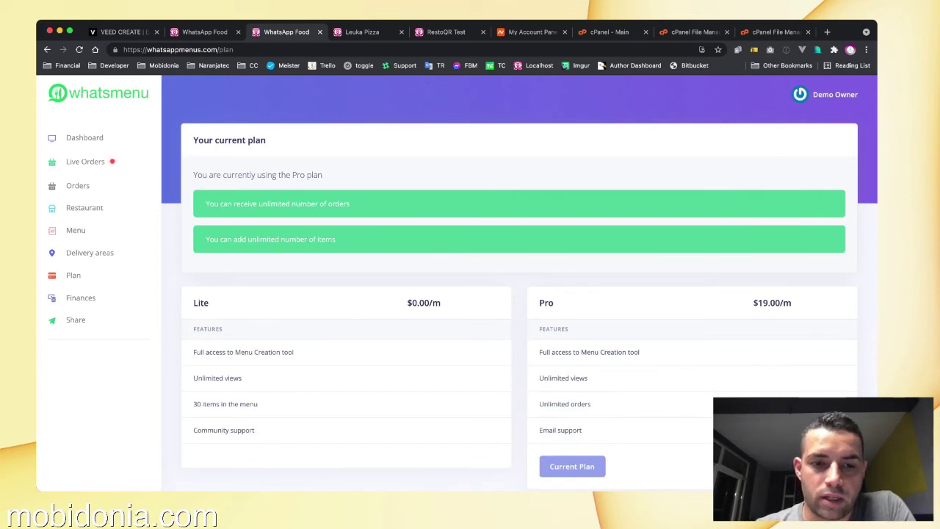
{"action": "scroll", "coordinate": [519, 294], "scroll_direction": "down", "scroll_amount": 1}
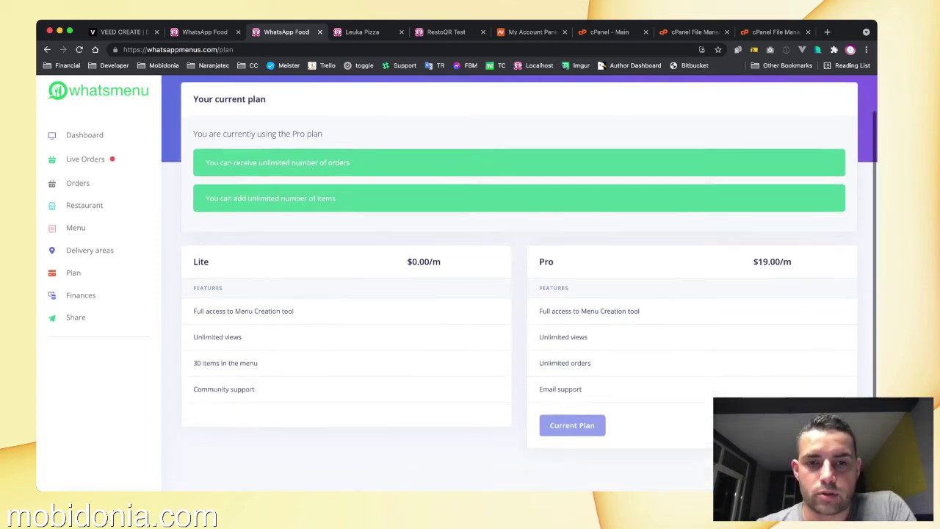